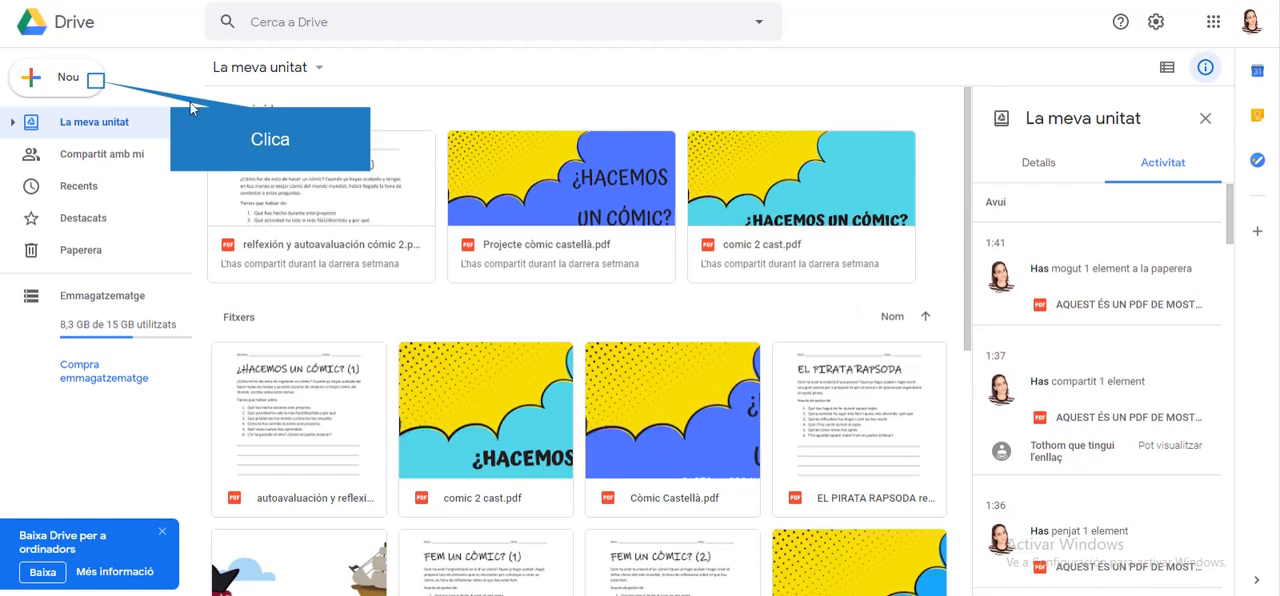
# Upload the file AQUEST ÉS UN PDF DE MOSTRA to La meva unitat
pyautogui.click(100, 86)
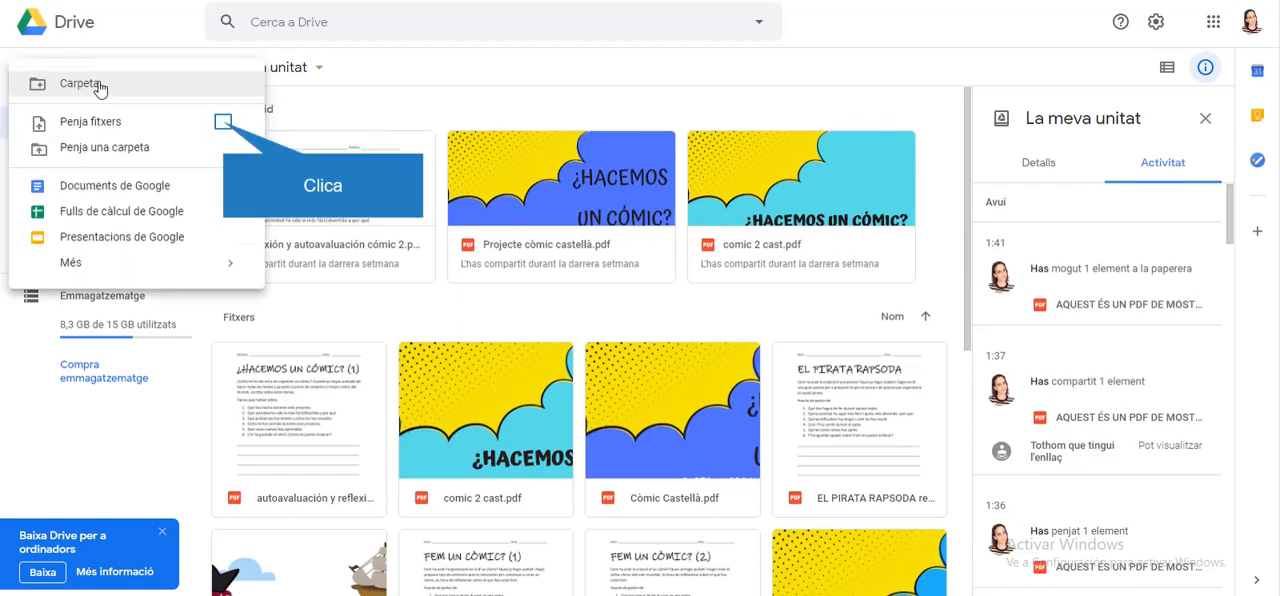
pyautogui.click(220, 123)
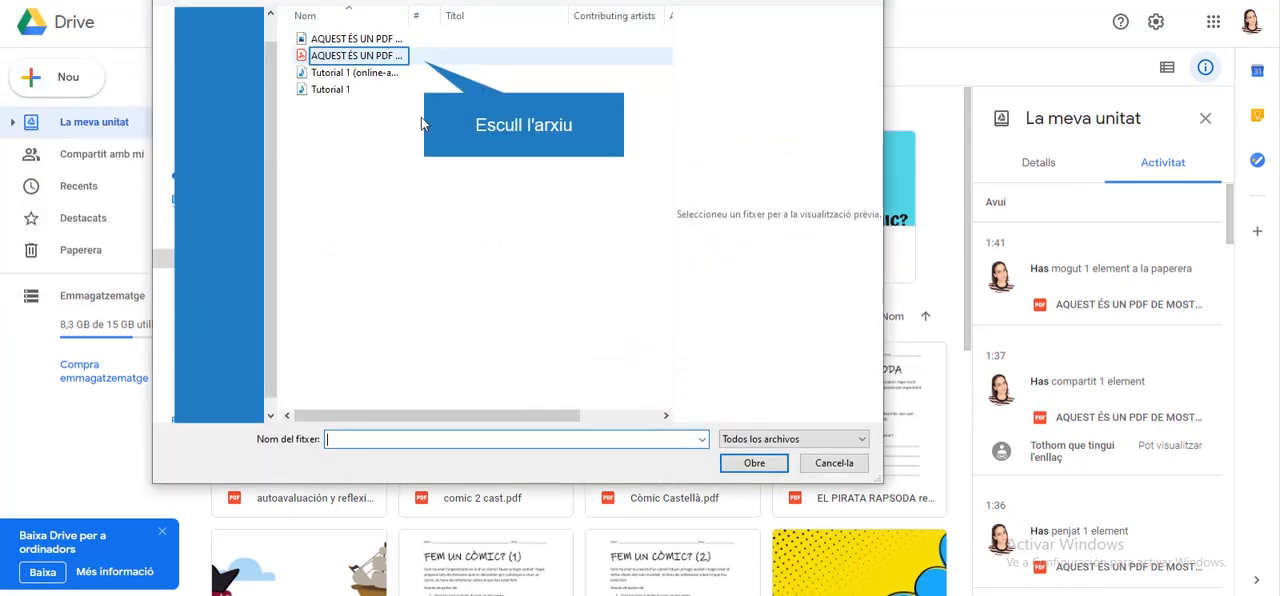
pyautogui.click(397, 57)
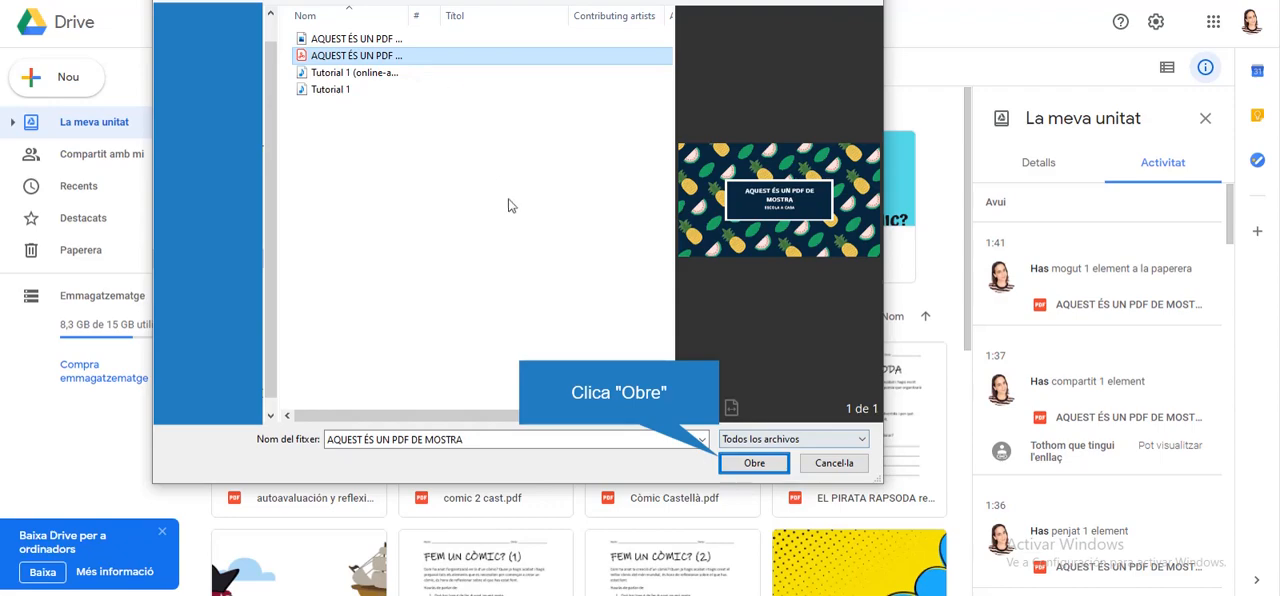
pyautogui.click(768, 467)
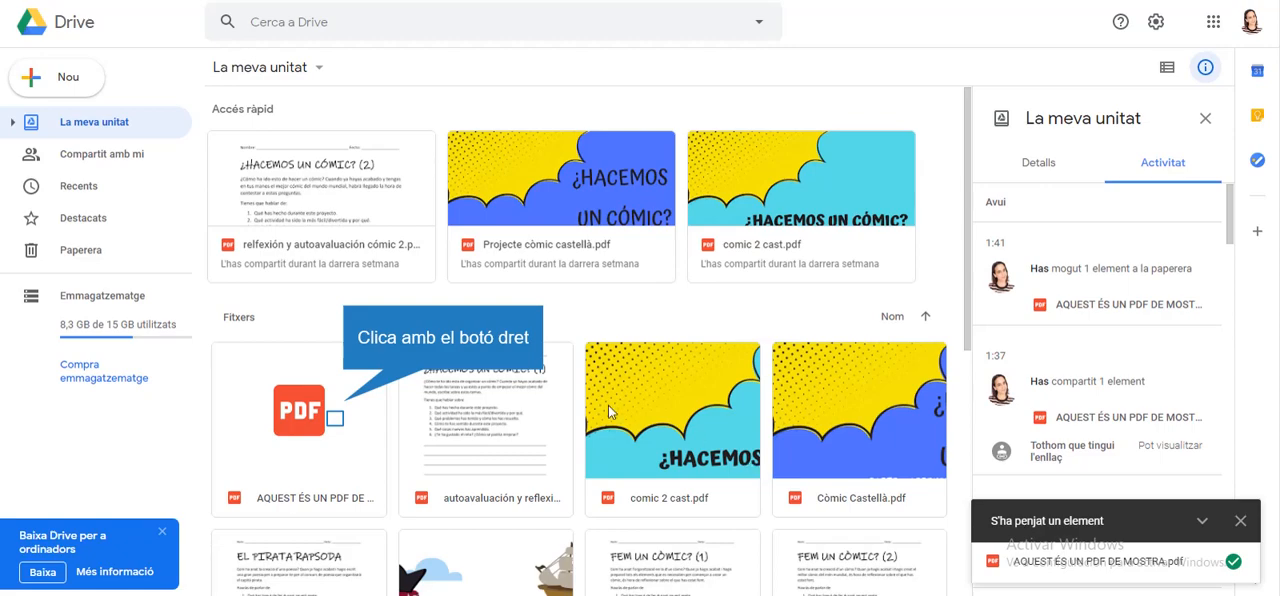
# Share the uploaded sample PDF with anyone who has the link
pyautogui.rightClick(337, 424)
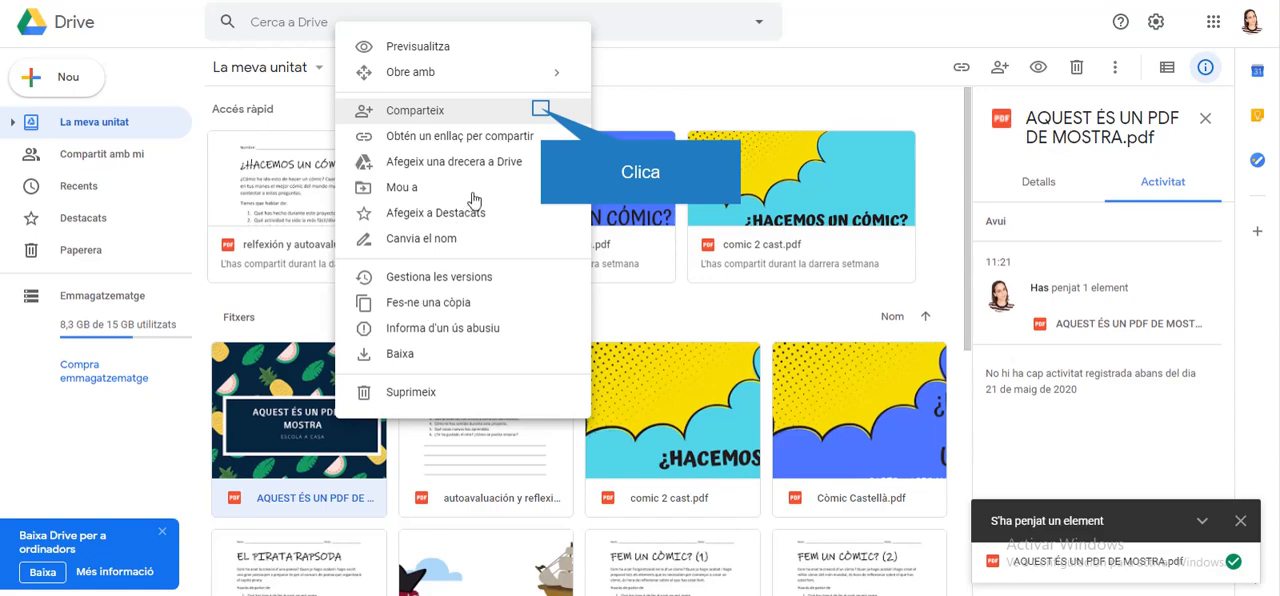
pyautogui.click(540, 114)
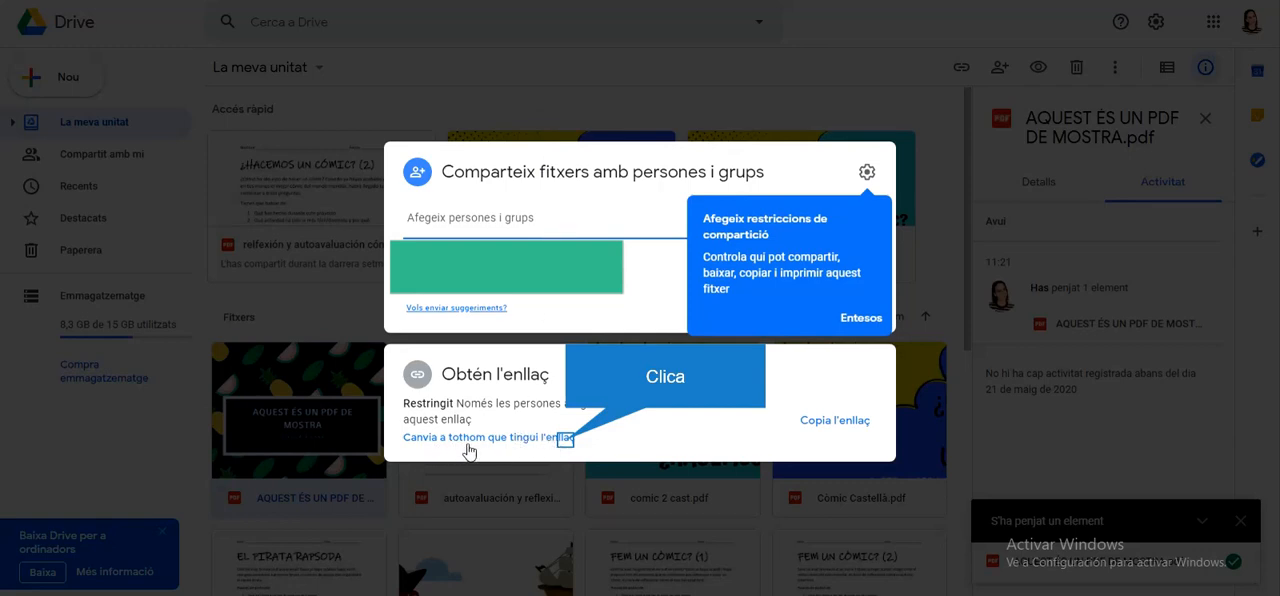
pyautogui.click(563, 440)
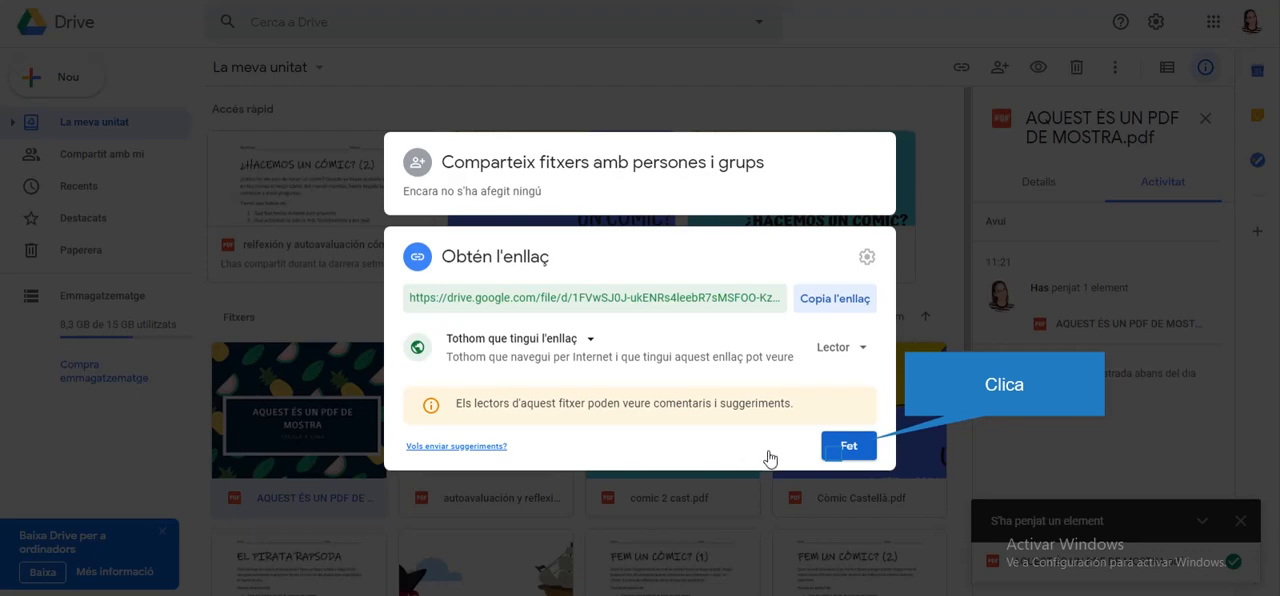
pyautogui.click(835, 455)
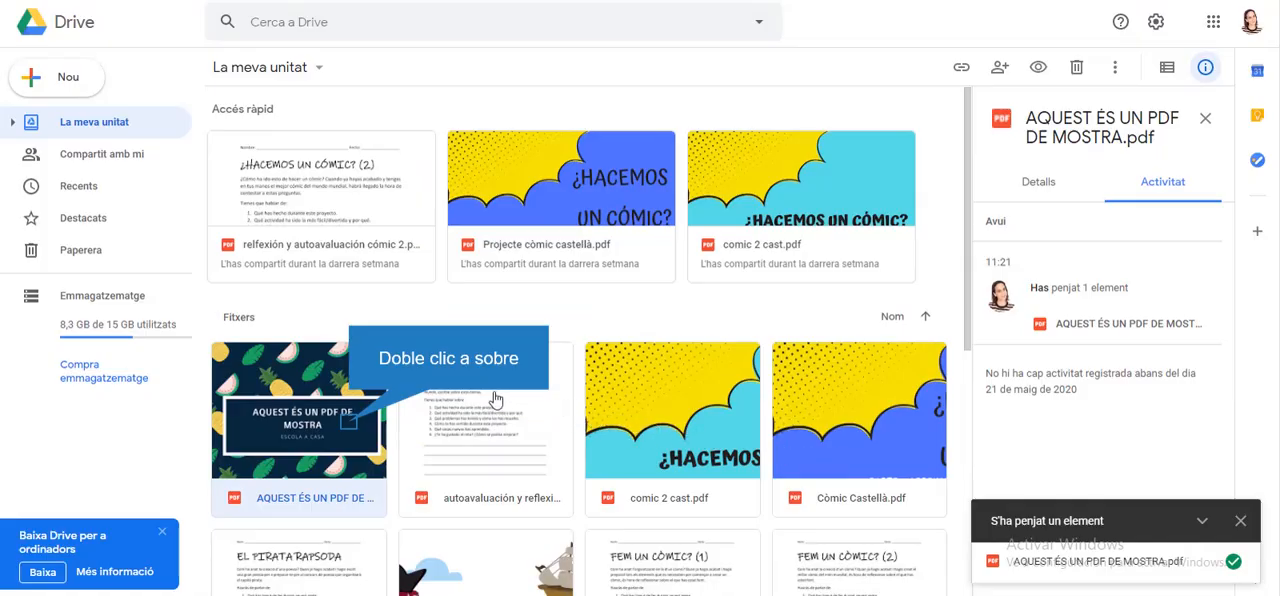
# Open the sample PDF's preview in a new window
pyautogui.doubleClick(349, 422)
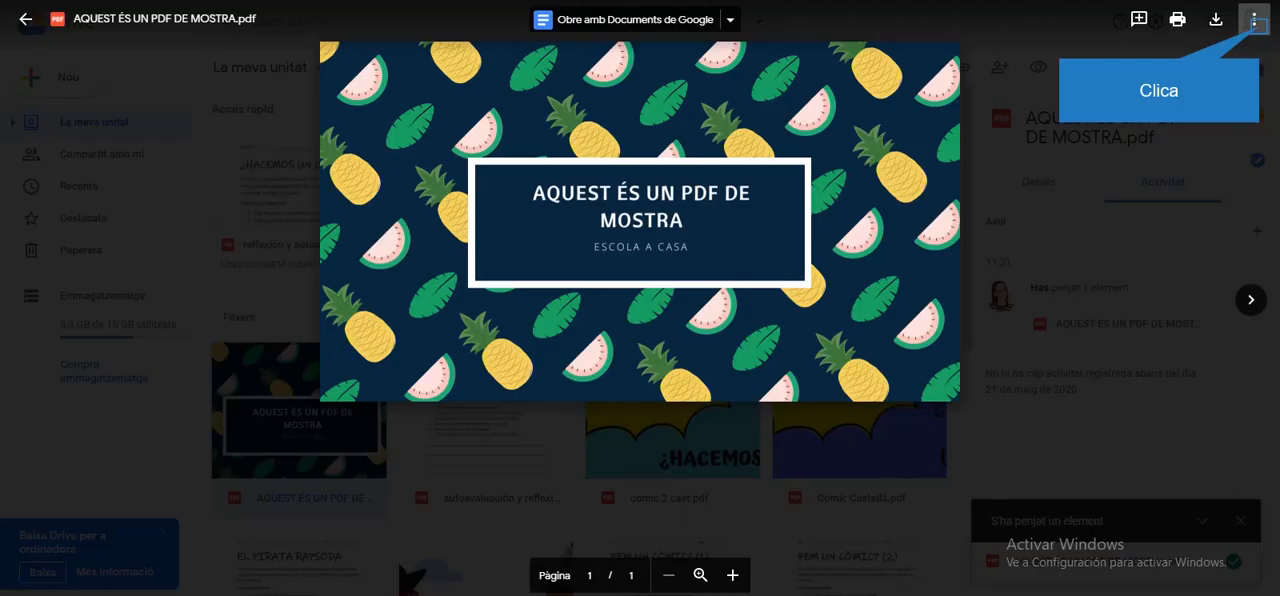
pyautogui.click(1254, 22)
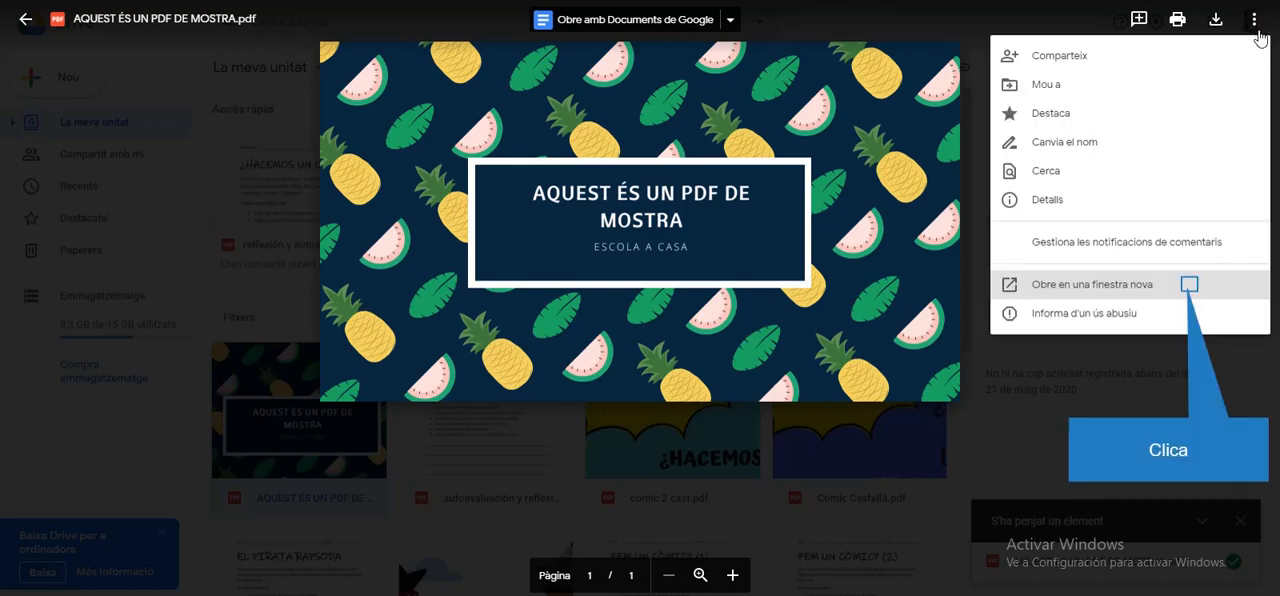
pyautogui.click(1190, 288)
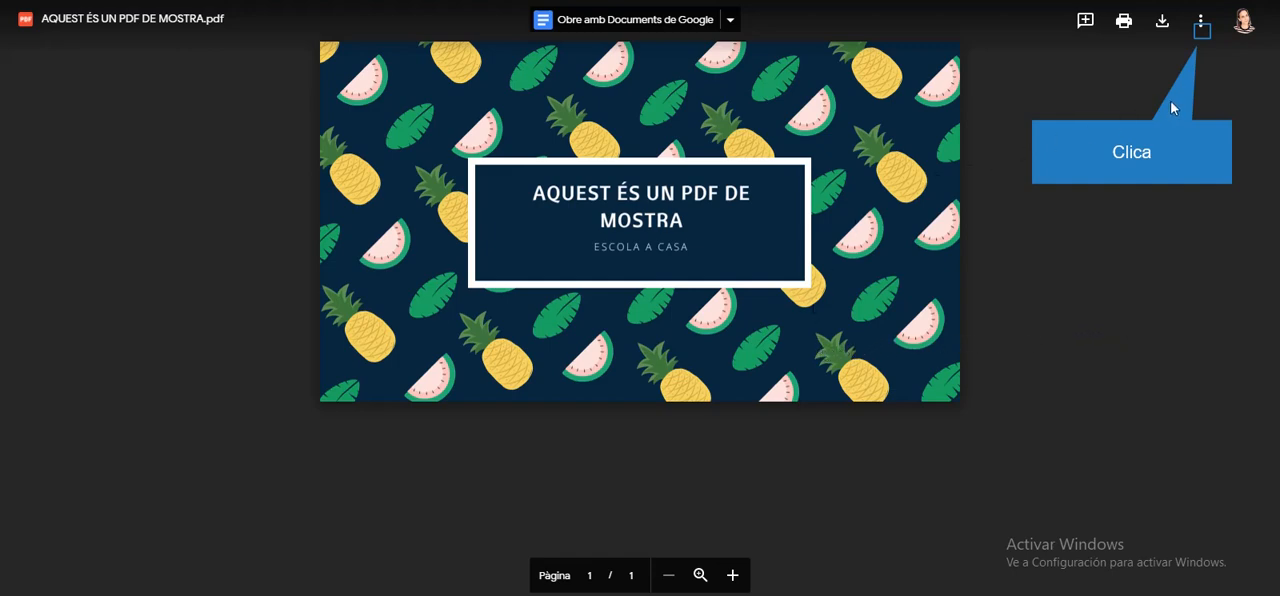
# Generate the PDF's HTML embed code and copy the whole iframe snippet
pyautogui.click(1201, 24)
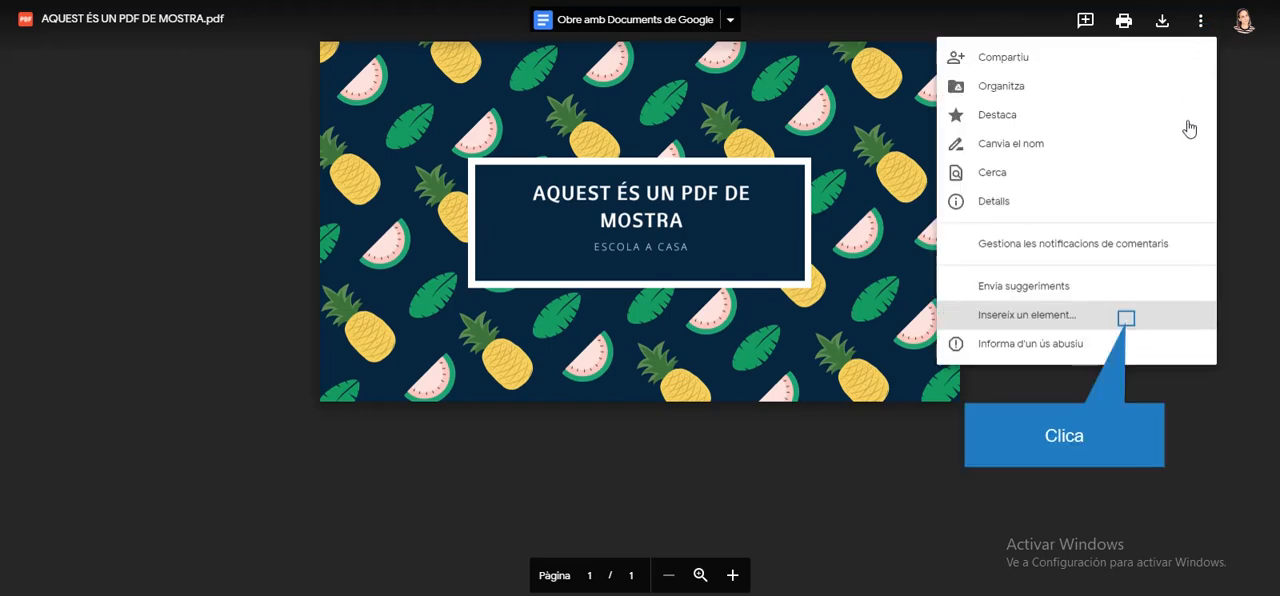
pyautogui.click(1126, 326)
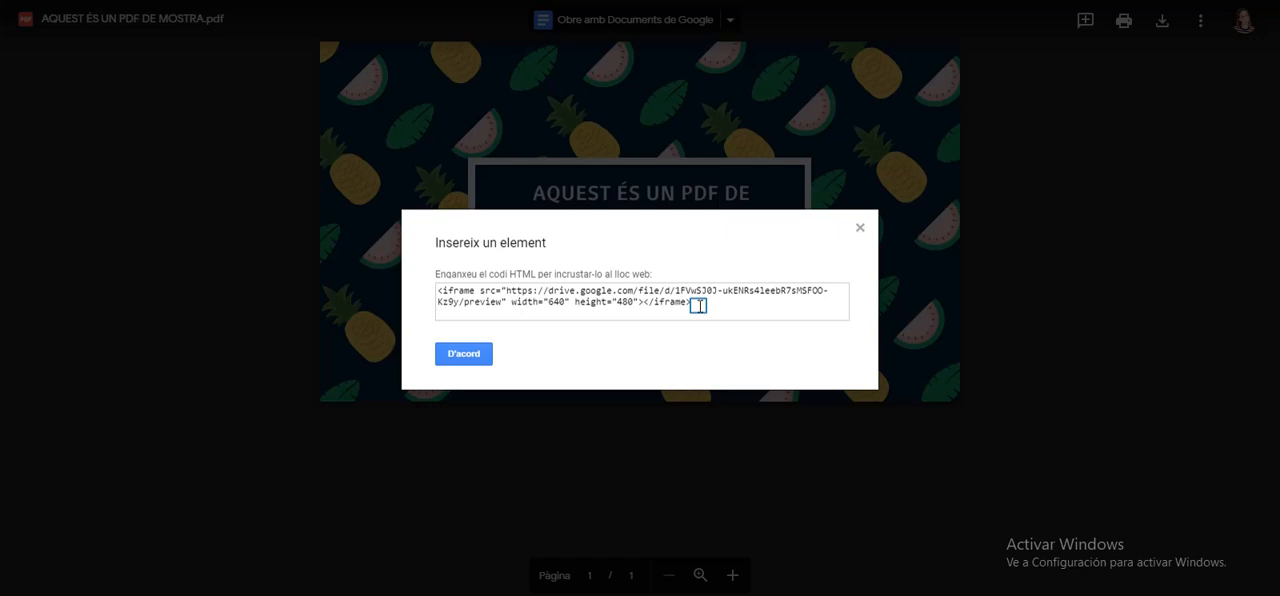
pyautogui.moveTo(698, 305); pyautogui.dragTo(423, 297)
pyautogui.hotkey('ctrl', 'c')
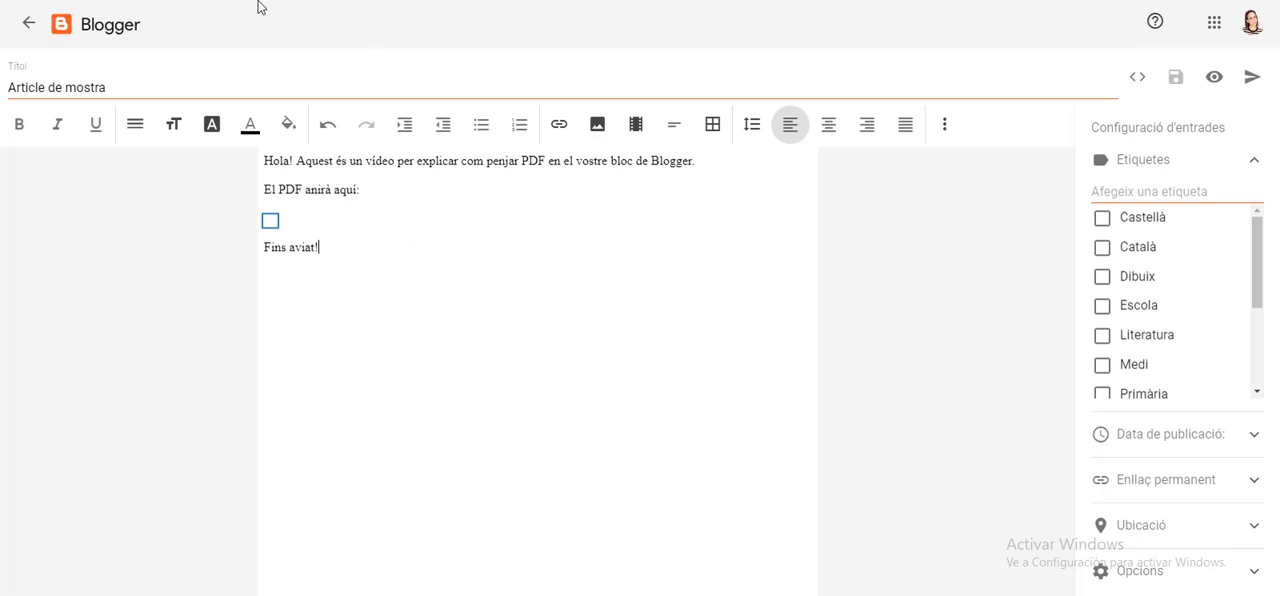
# Try pasting the iframe code under "El PDF anirà aquí:" in the Blogger post's compose view, and cut it out again
pyautogui.click(274, 219)
pyautogui.hotkey('ctrl', 'v')
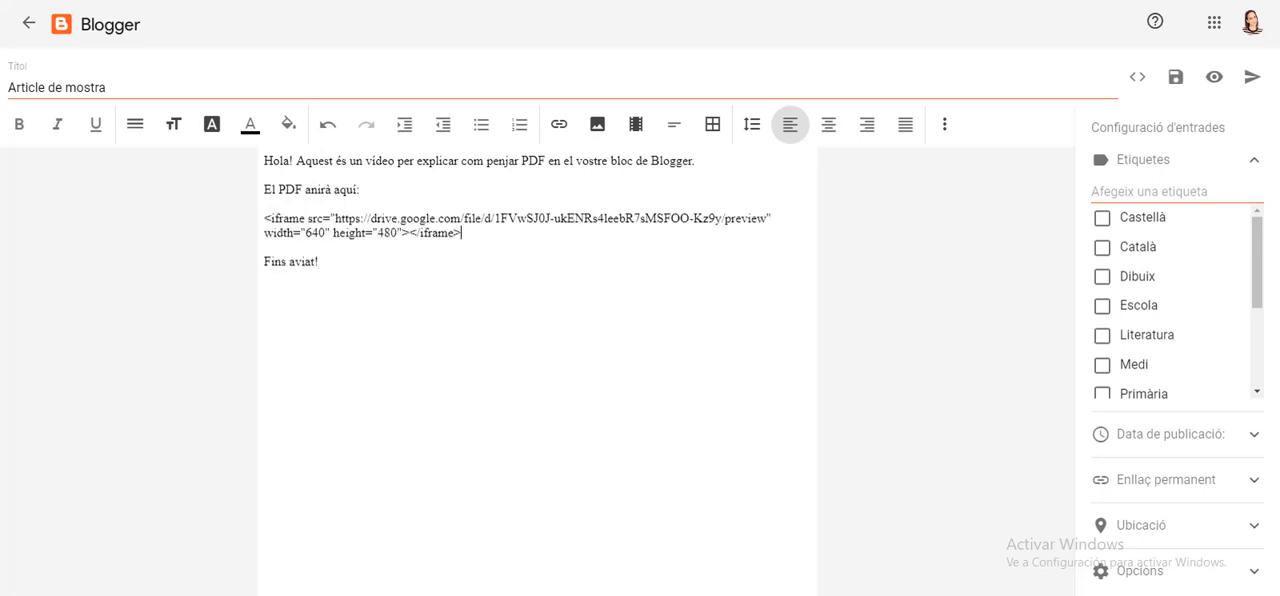
pyautogui.moveTo(461, 232); pyautogui.dragTo(264, 218)
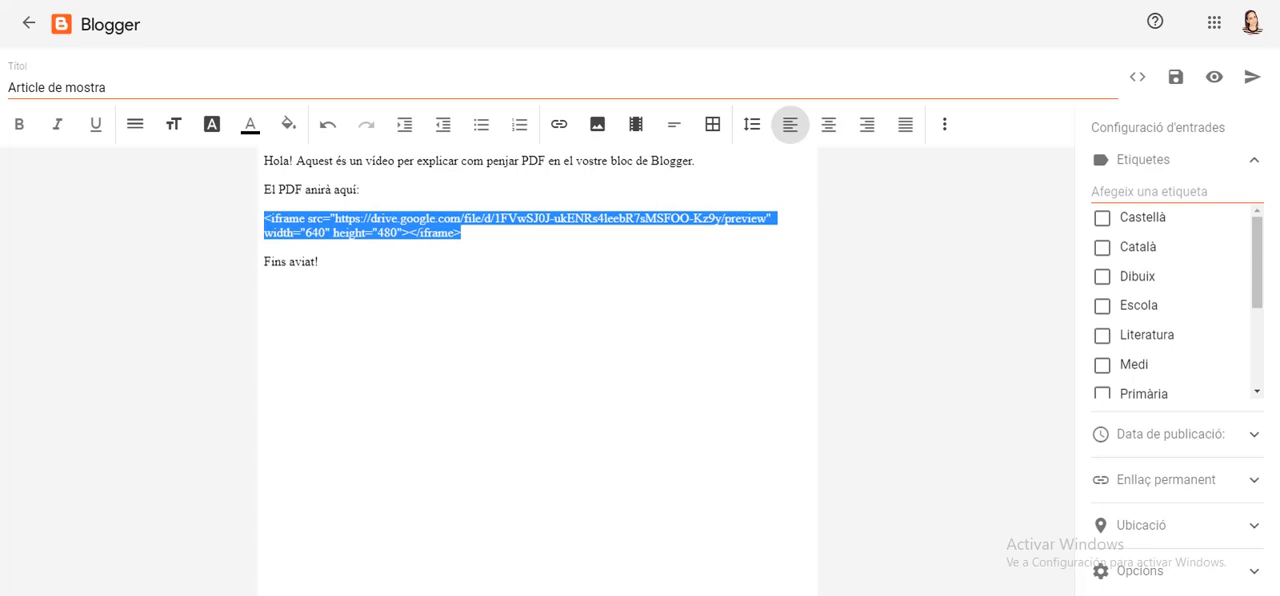
pyautogui.hotkey('ctrl', 'x')
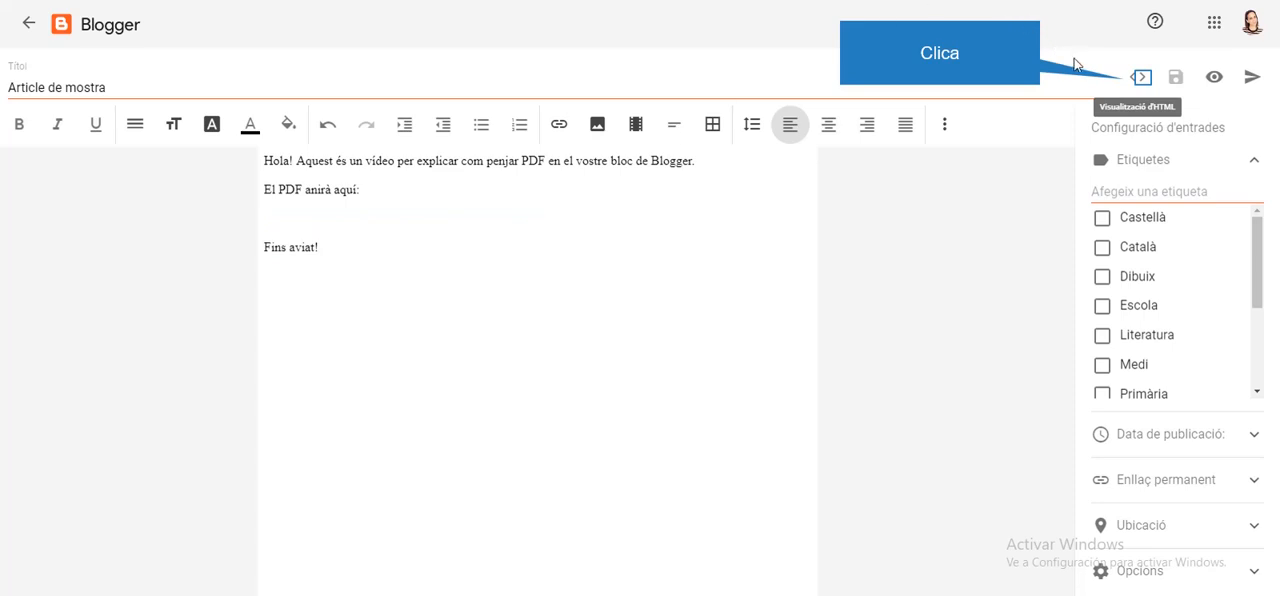
# Insert the iframe code in the post's HTML right after the "El PDF anirà aquí:" div, and return to compose view
pyautogui.click(1144, 84)
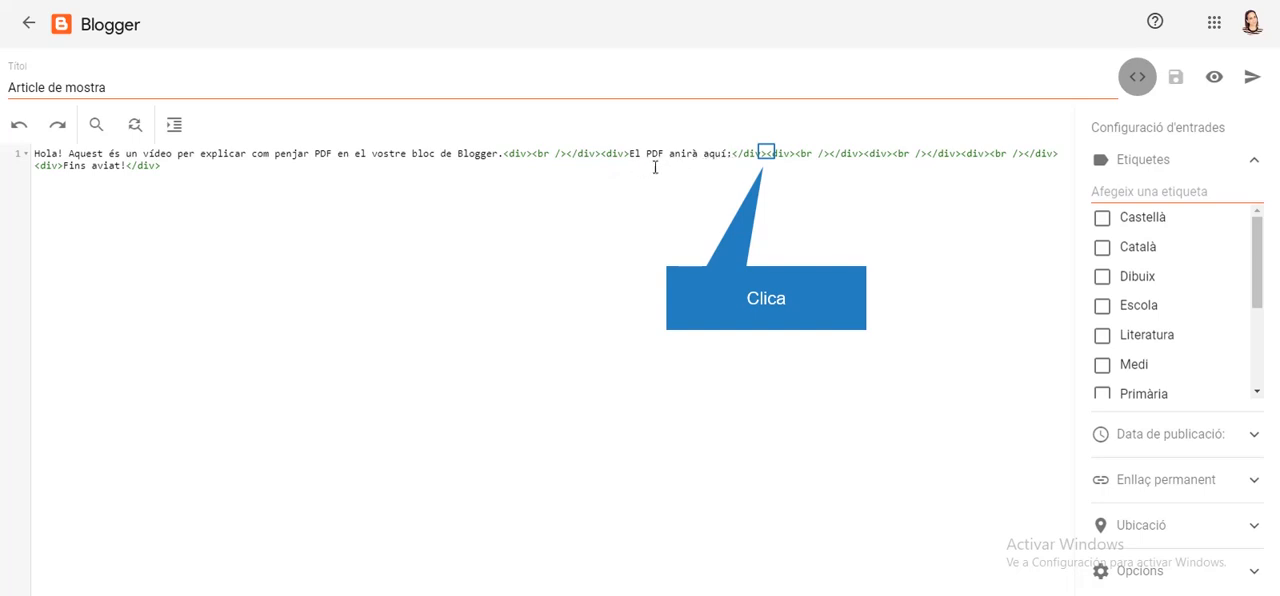
pyautogui.click(767, 153)
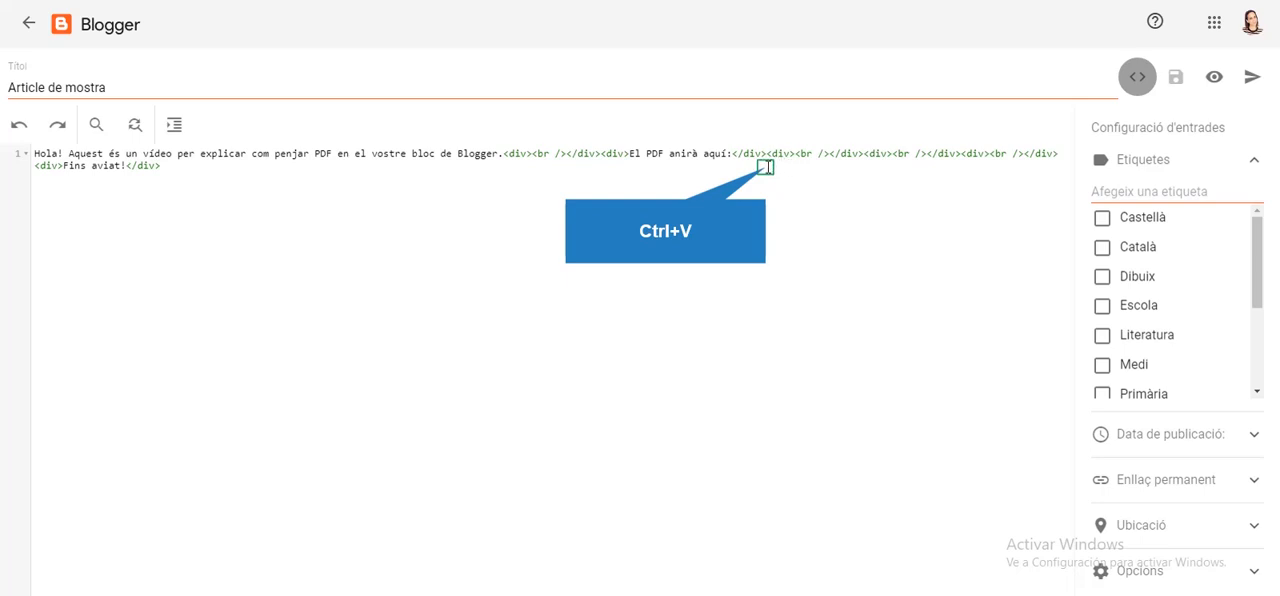
pyautogui.hotkey('ctrl', 'v')
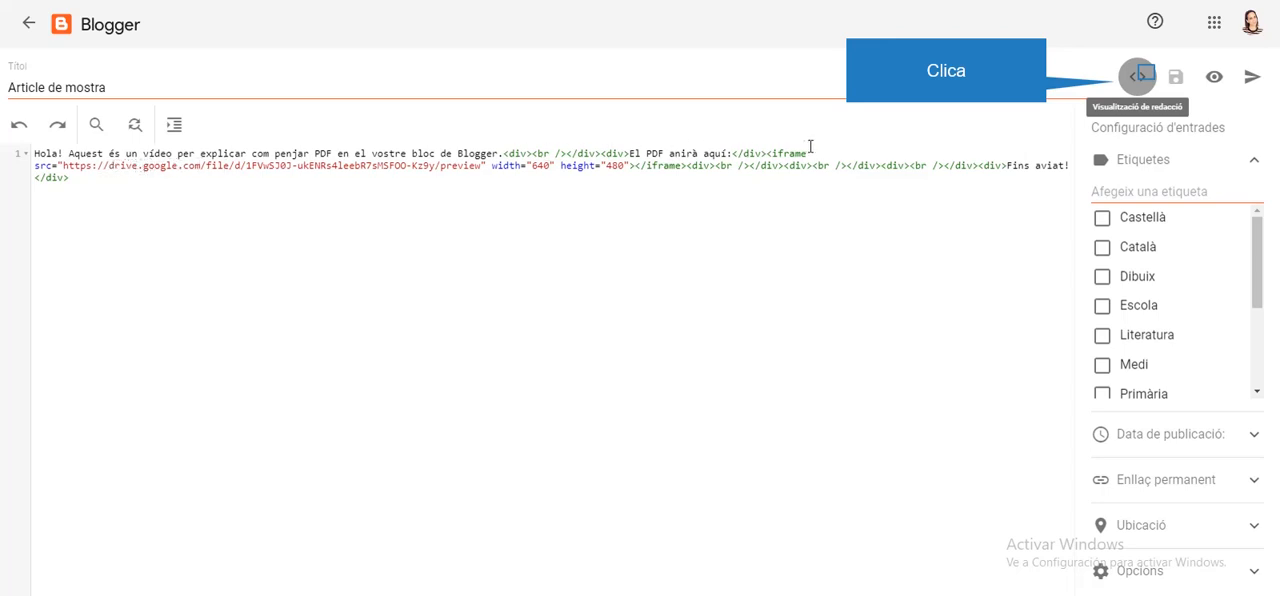
pyautogui.click(1145, 79)
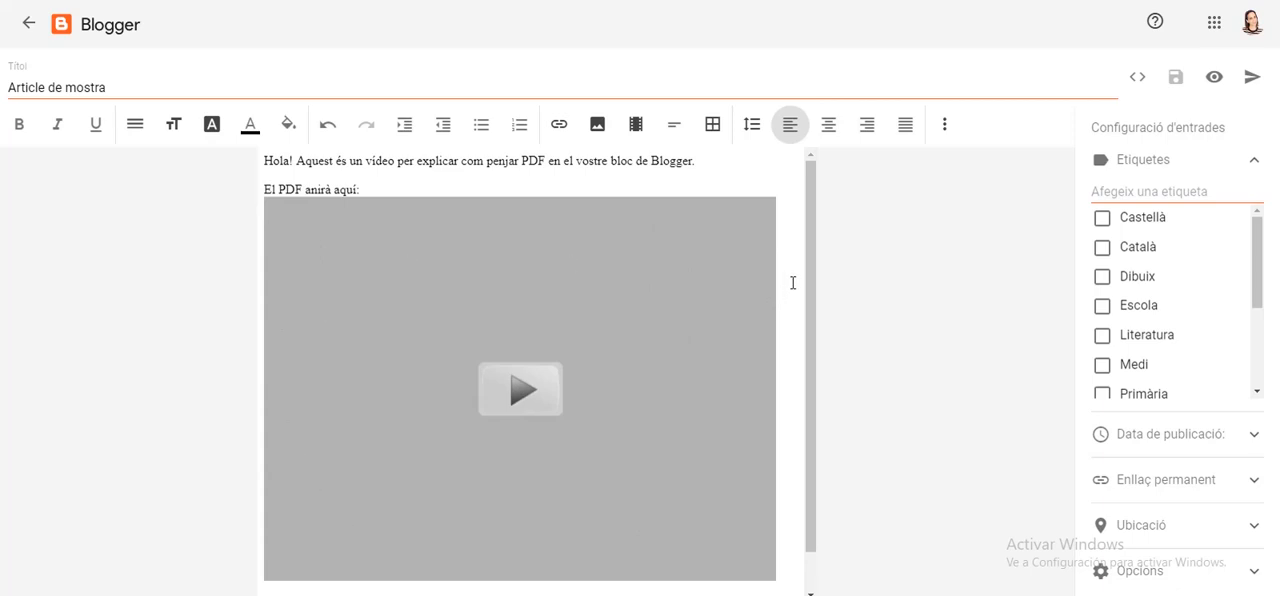
# Check the post's layout and publish "Article de mostra" to the blog
pyautogui.scroll(-1, 792, 283)
pyautogui.scroll(1, 792, 283)
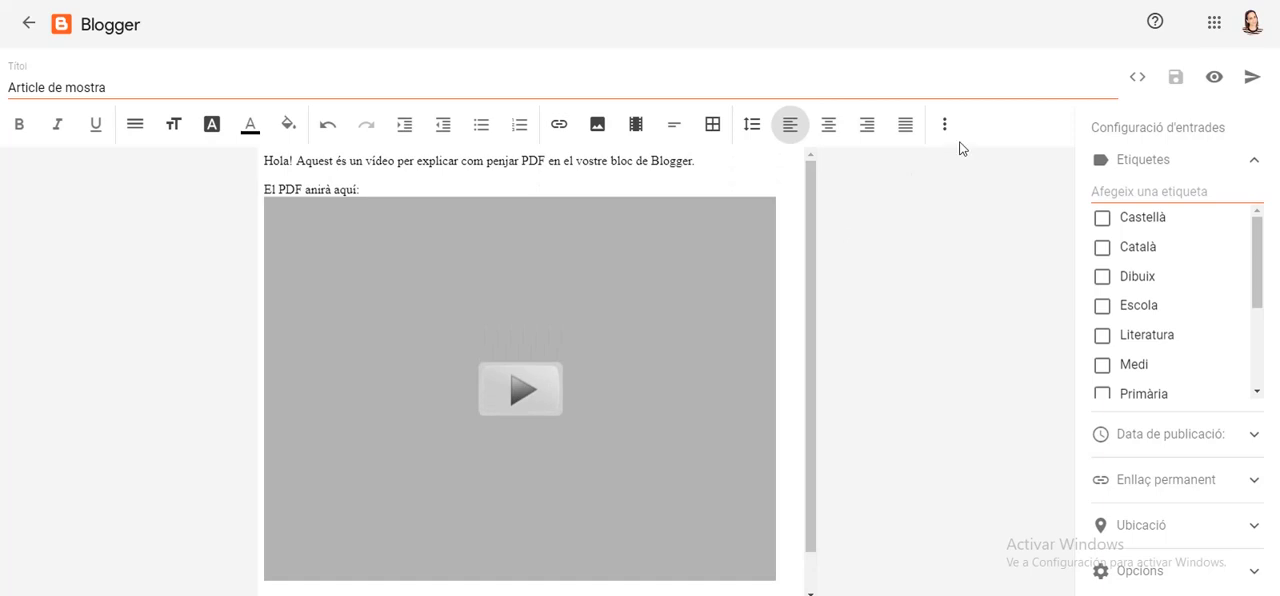
pyautogui.click(1253, 86)
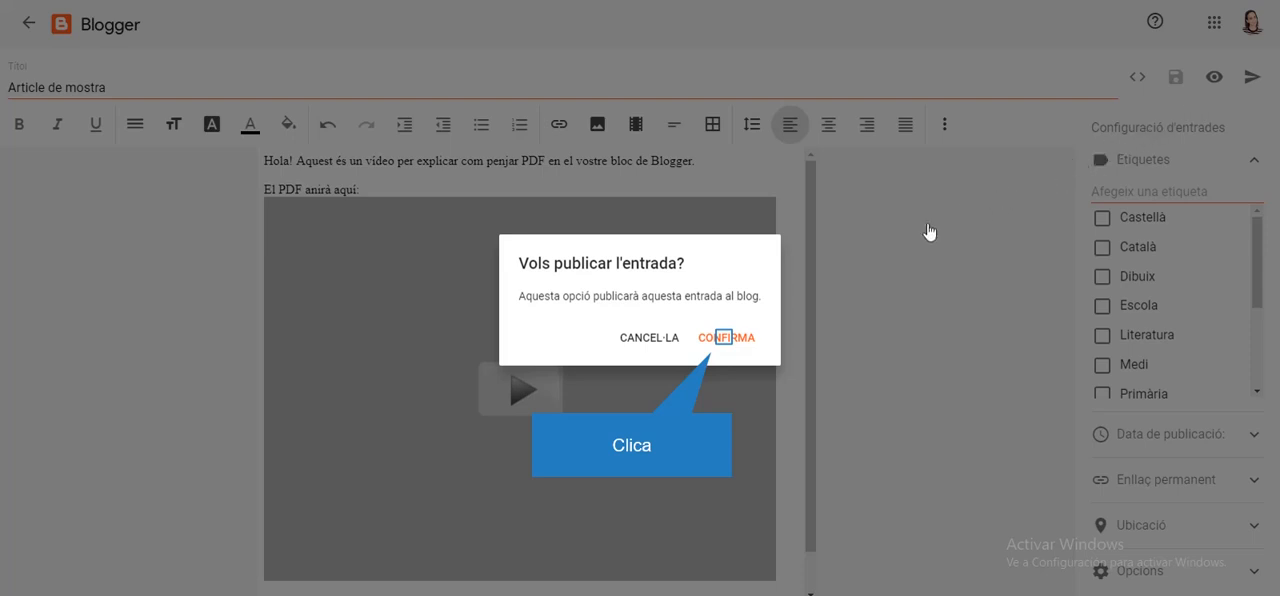
pyautogui.click(722, 337)
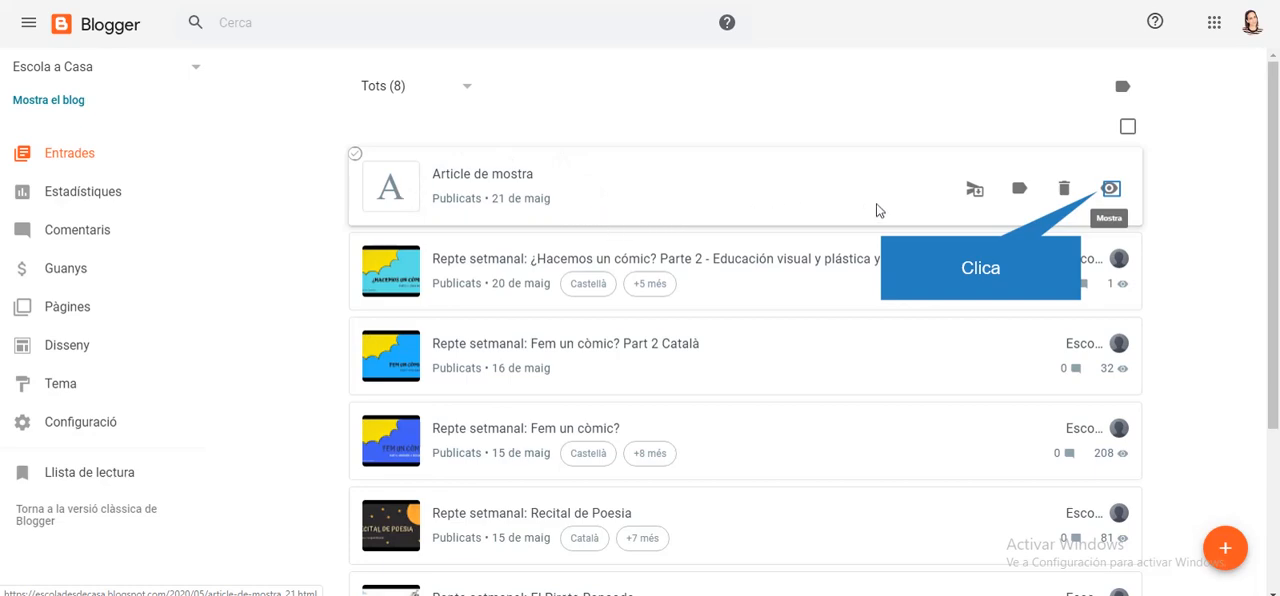
# View the published "Article de mostra" on the blog and examine the embedded PDF
pyautogui.click(1110, 190)
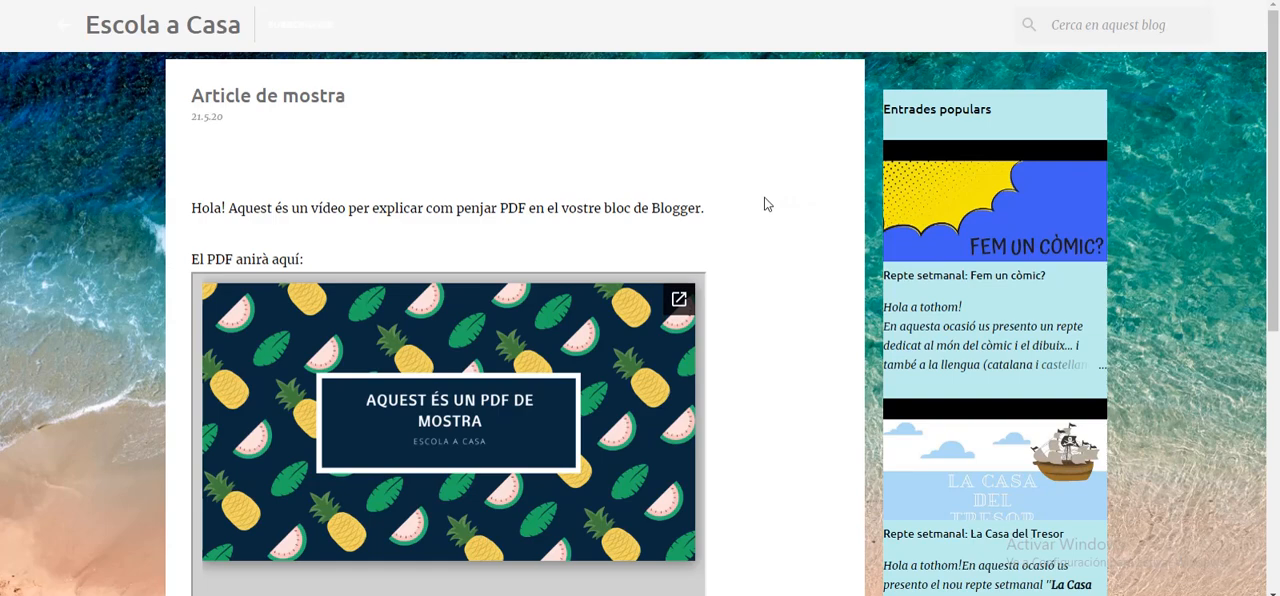
pyautogui.scroll(-3, 764, 203)
pyautogui.scroll(1, 760, 207)
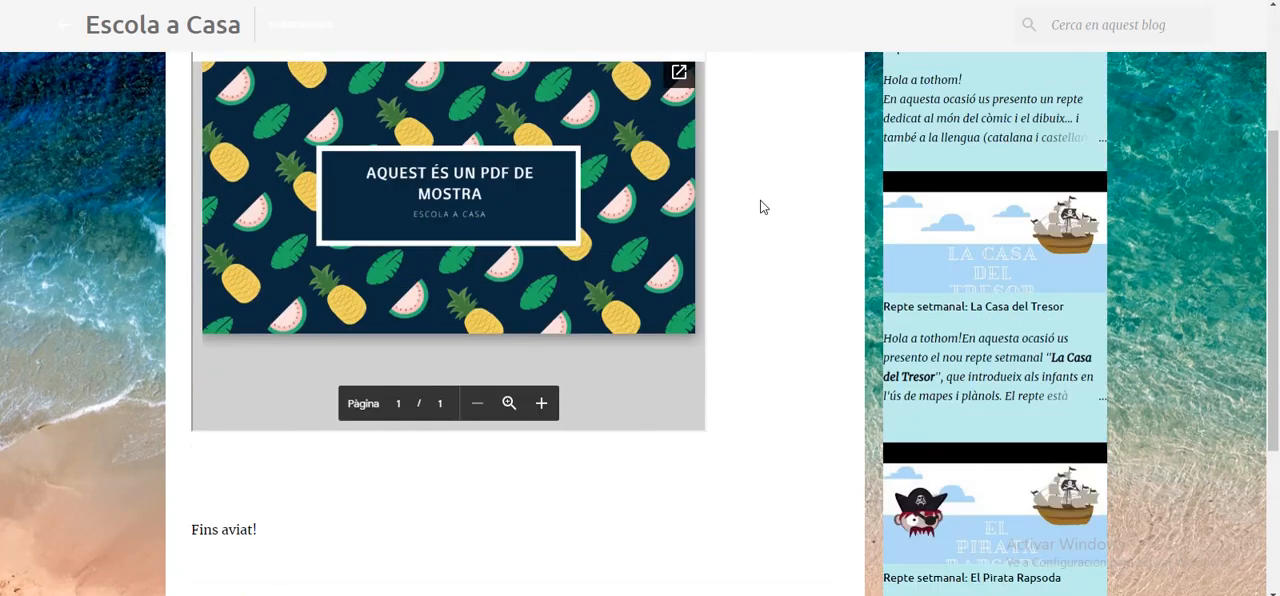
pyautogui.scroll(2, 760, 207)
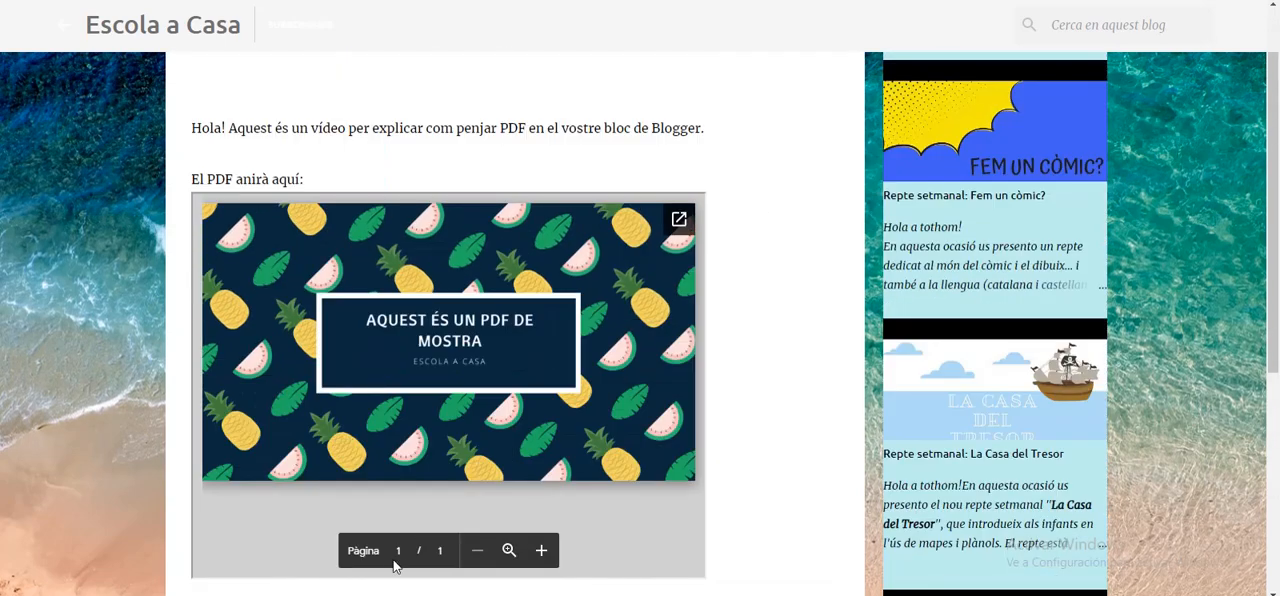